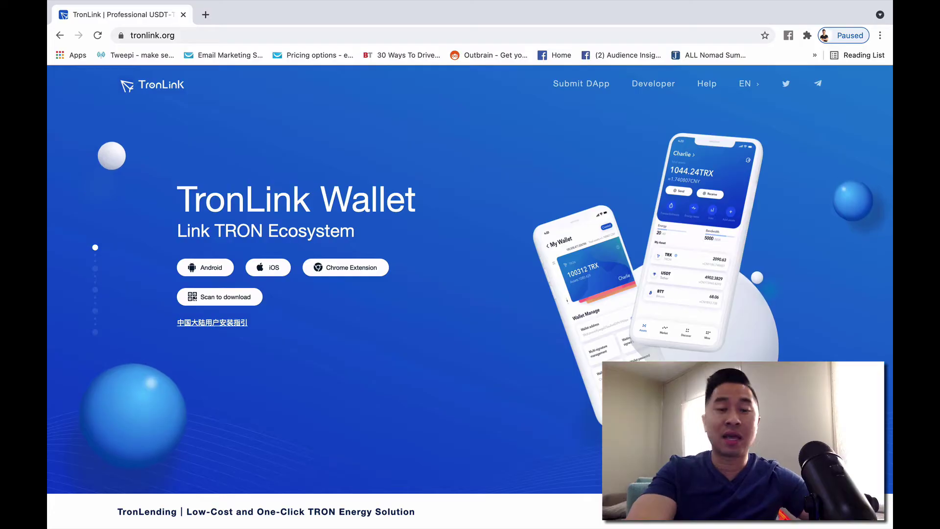
- Bring the cold-versus-hot wallet image forward, widen its Preview window, then switch back to Chrome
key("ctrl+Up")
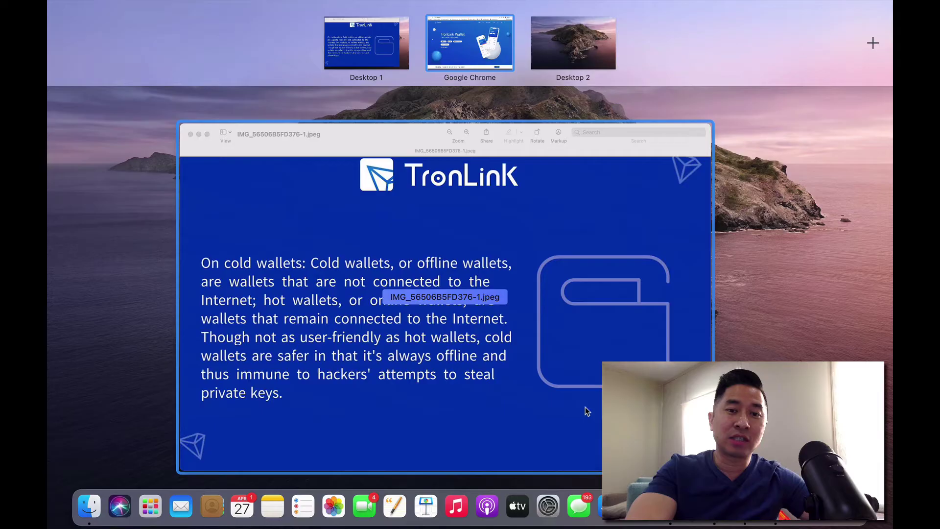
left_click(575, 406)
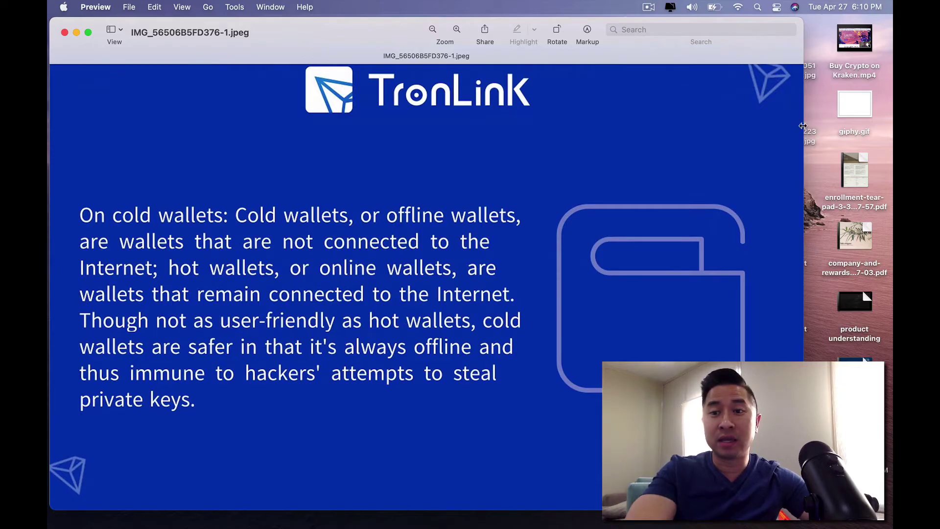
left_click_drag(804, 124, 892, 120)
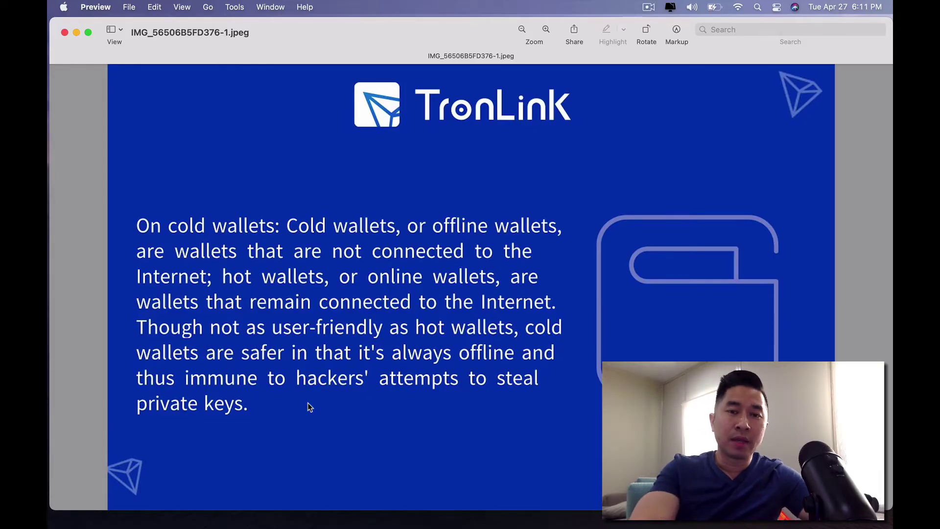
key("ctrl+Up")
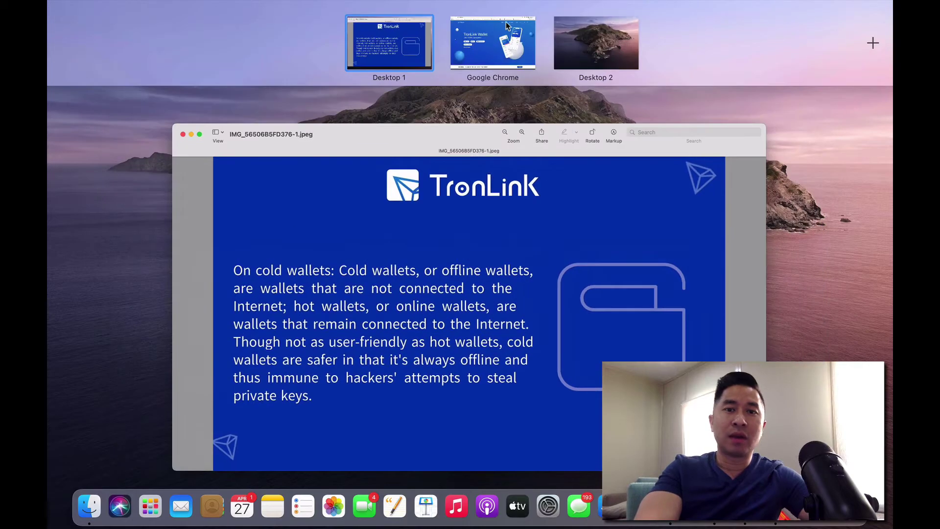
left_click(506, 22)
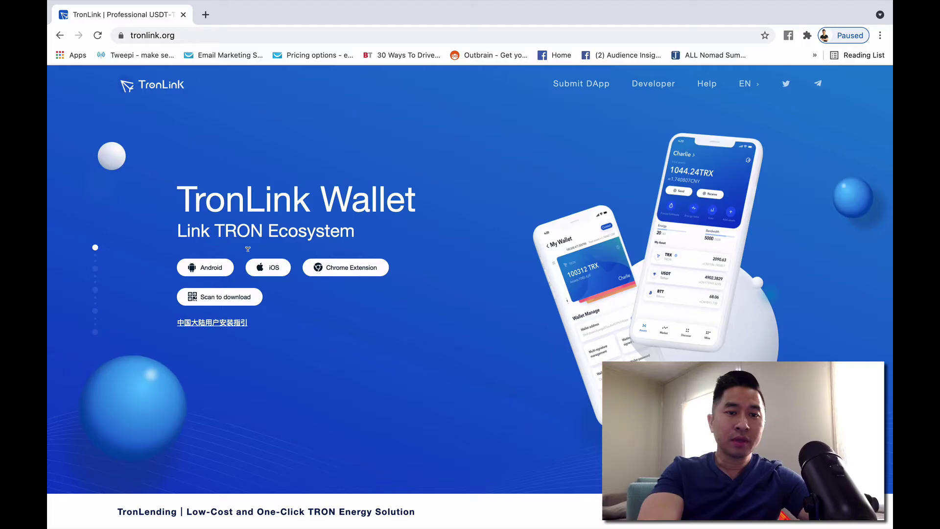
- Open the TronLink extension's Chrome Web Store page from the Chrome Extension dropdown
mouse_move(204, 274)
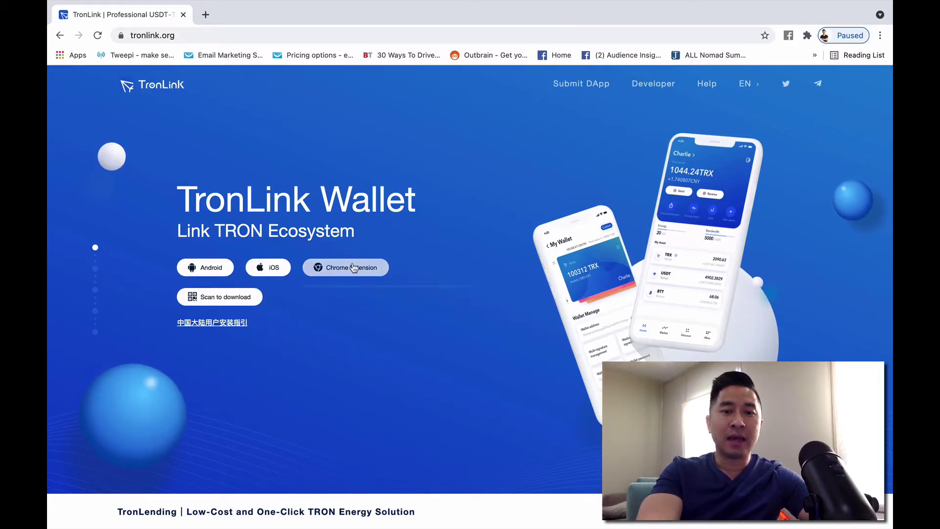
mouse_move(353, 268)
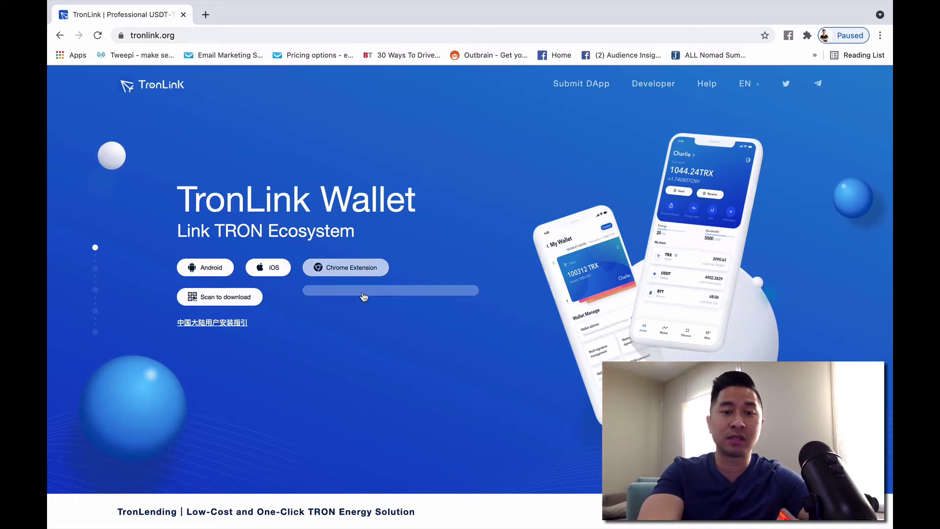
left_click(362, 301)
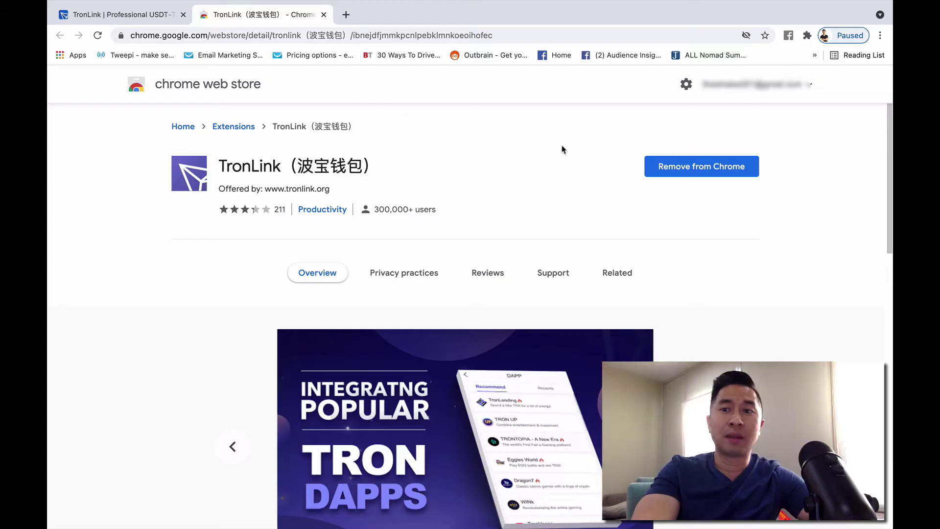
- Launch the TronLink extension and enter wallet001 as the new account name
left_click(807, 36)
left_click(671, 170)
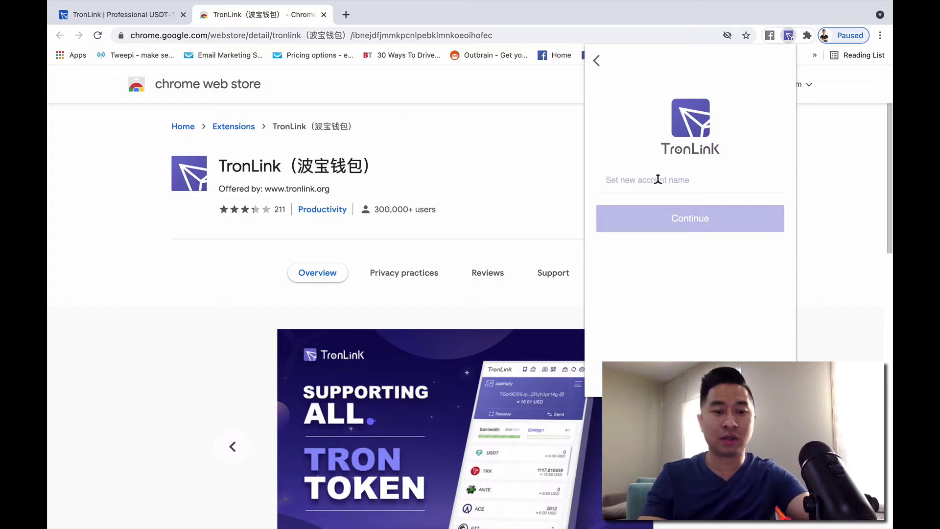
type("wallet")
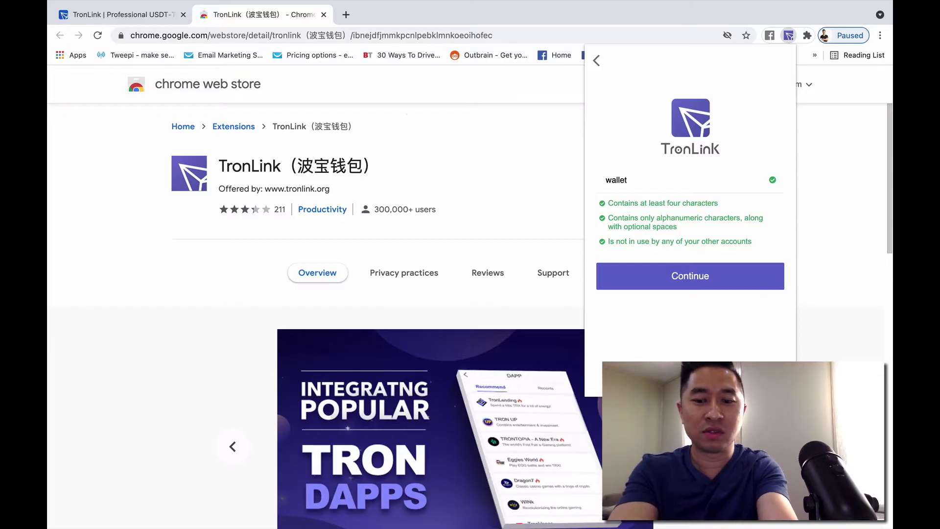
type("001")
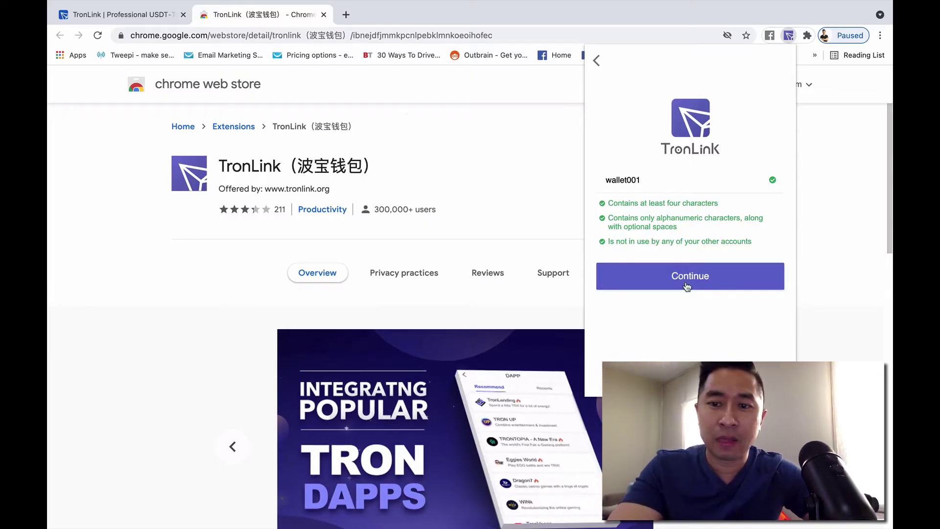
- Accept the account name and move past the displayed mnemonic words to confirmation
left_click(689, 279)
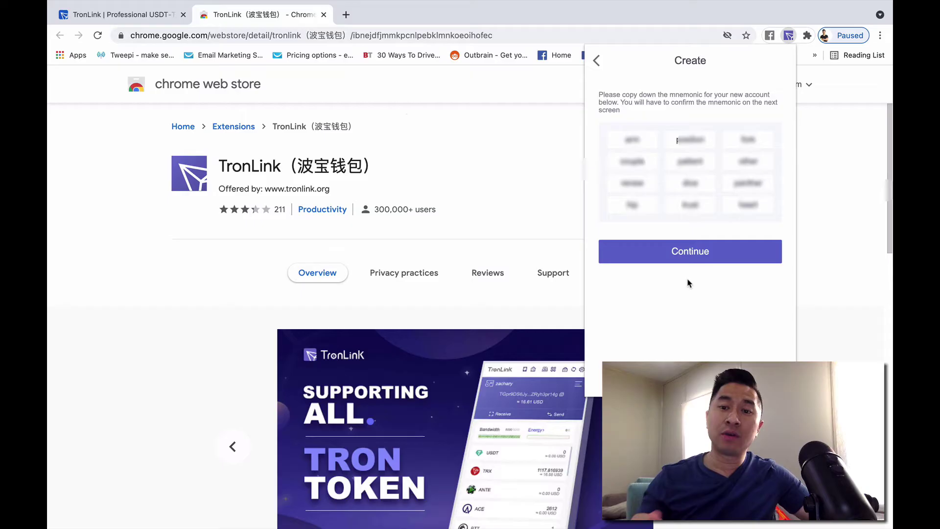
left_click(697, 255)
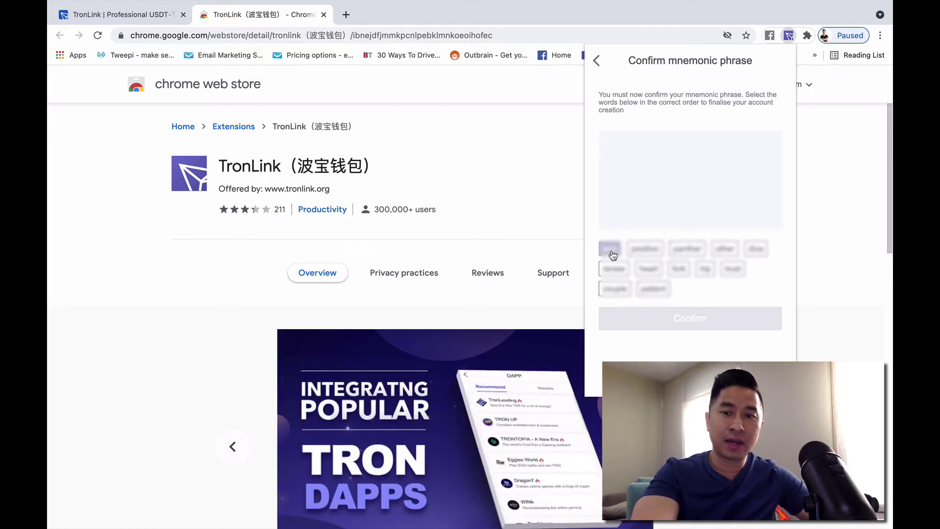
- Pick the five recovery words in their original order and confirm to create wallet001
left_click(612, 255)
left_click(649, 250)
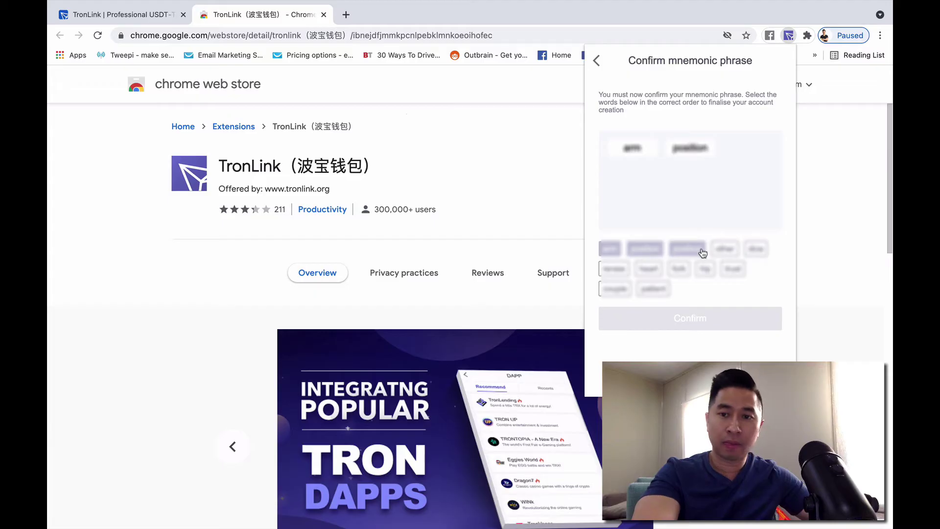
left_click(679, 270)
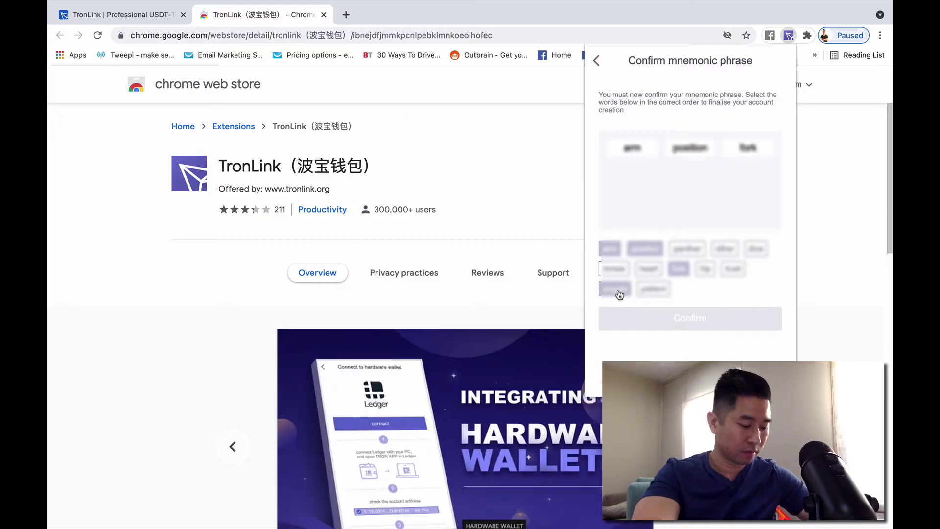
left_click(615, 290)
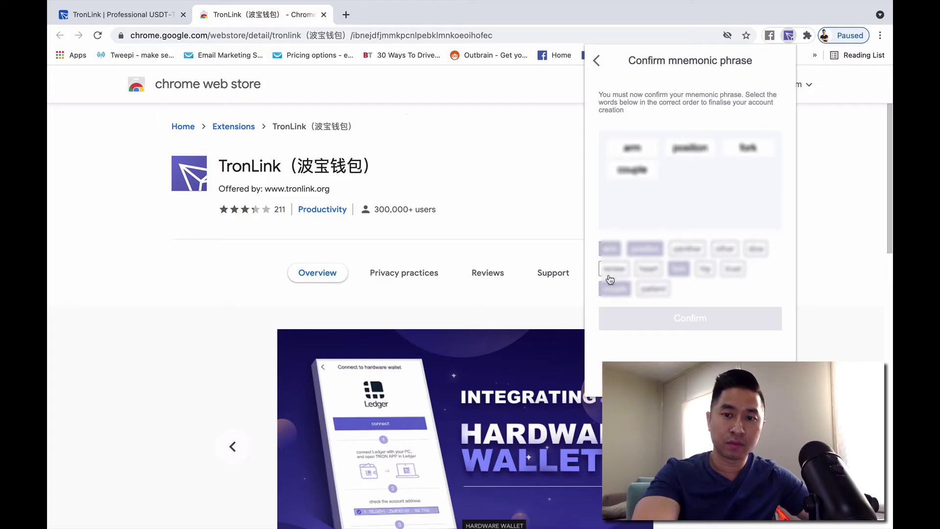
left_click(657, 289)
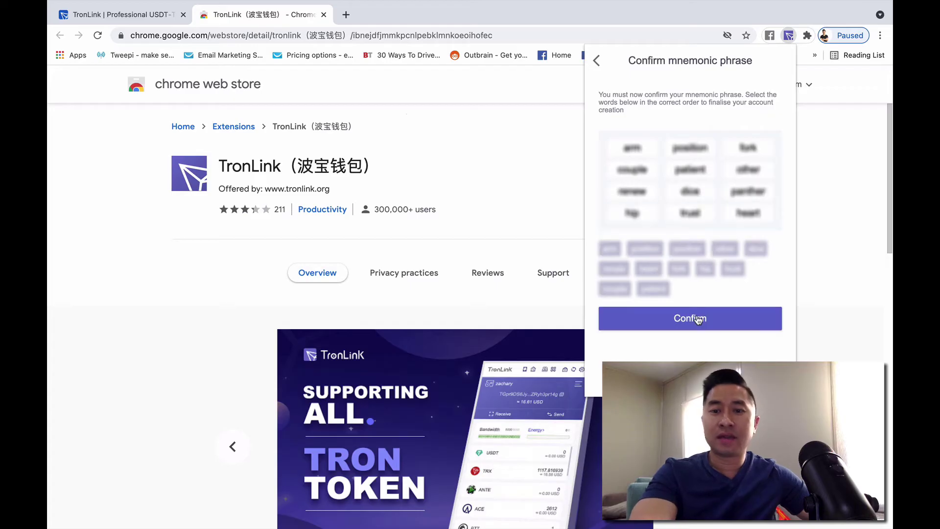
left_click(699, 318)
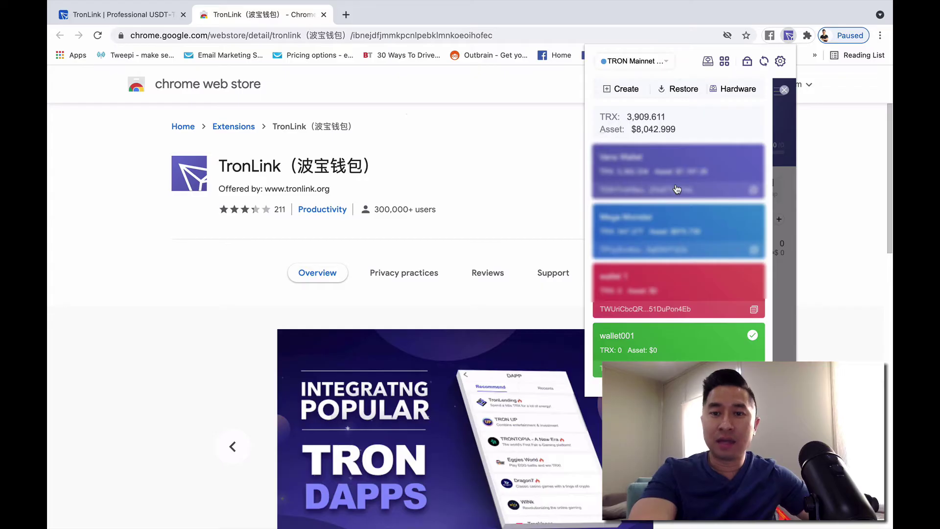
- Open the wallet001 card and show its receive QR code and address
left_click(668, 348)
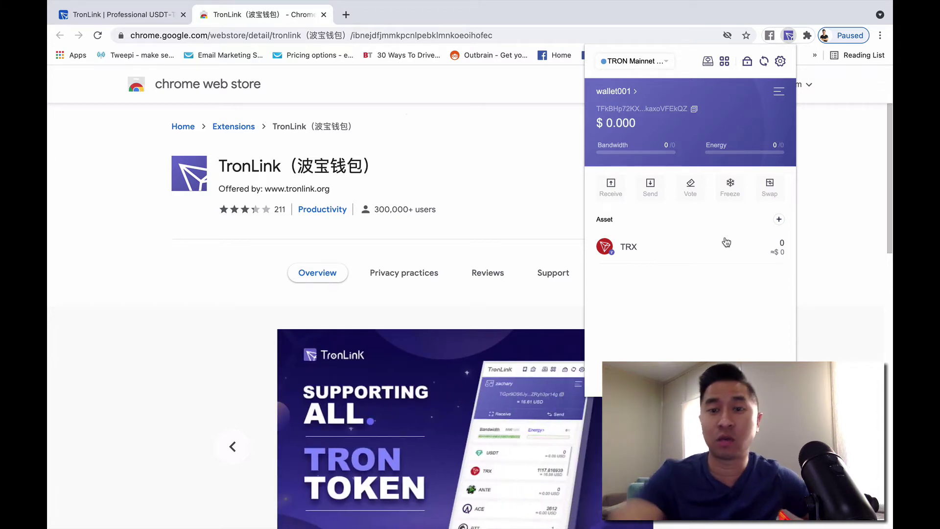
left_click(610, 196)
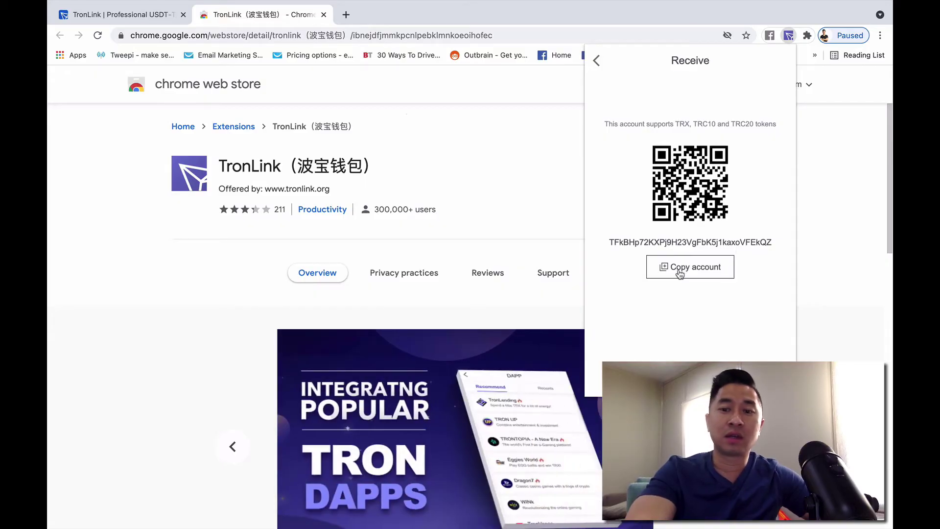
- Copy wallet001's address, then go back and open the TRX Send form
left_click(680, 272)
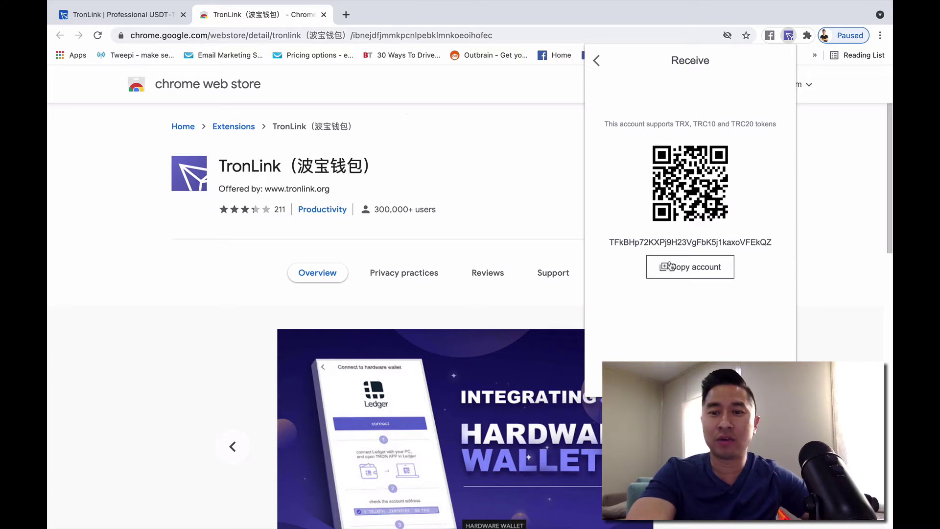
left_click(696, 269)
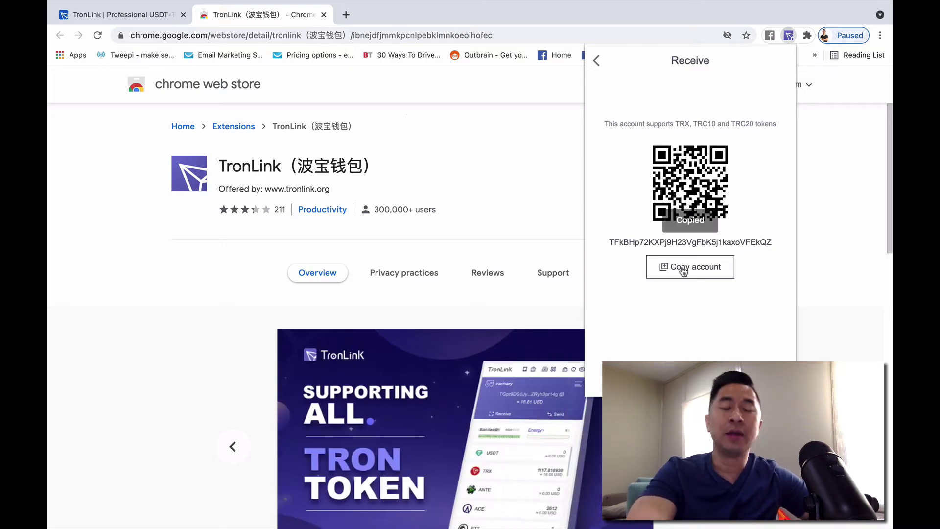
left_click(597, 63)
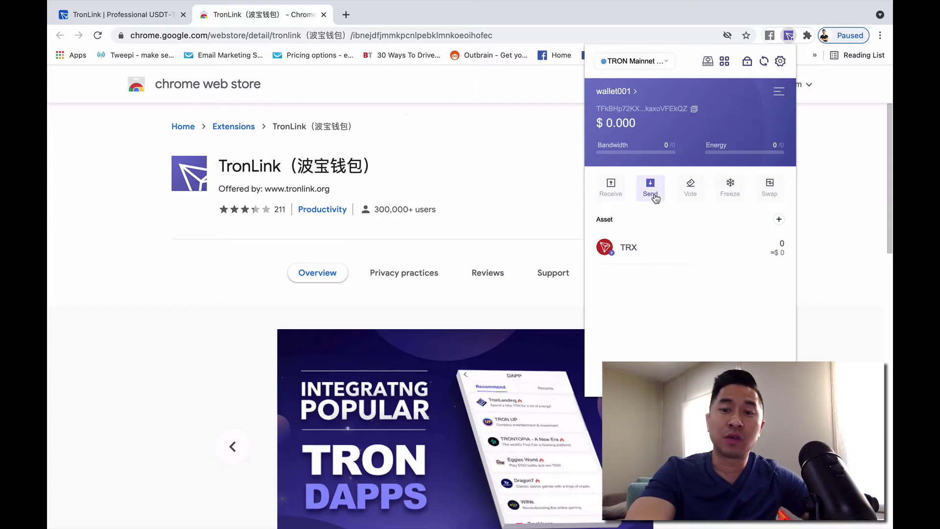
left_click(652, 196)
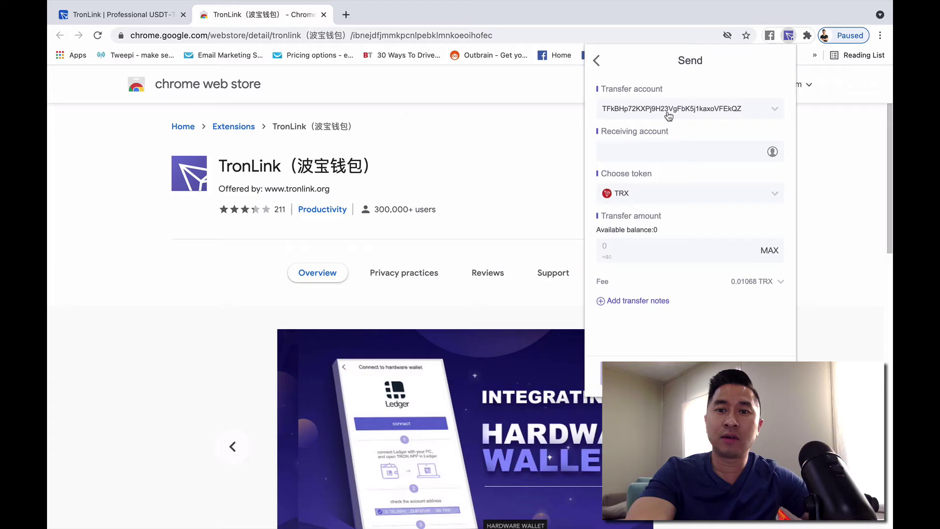
- Check the sender, recipient, TRX token and note fields, then exit without sending
left_click(669, 114)
left_click(668, 112)
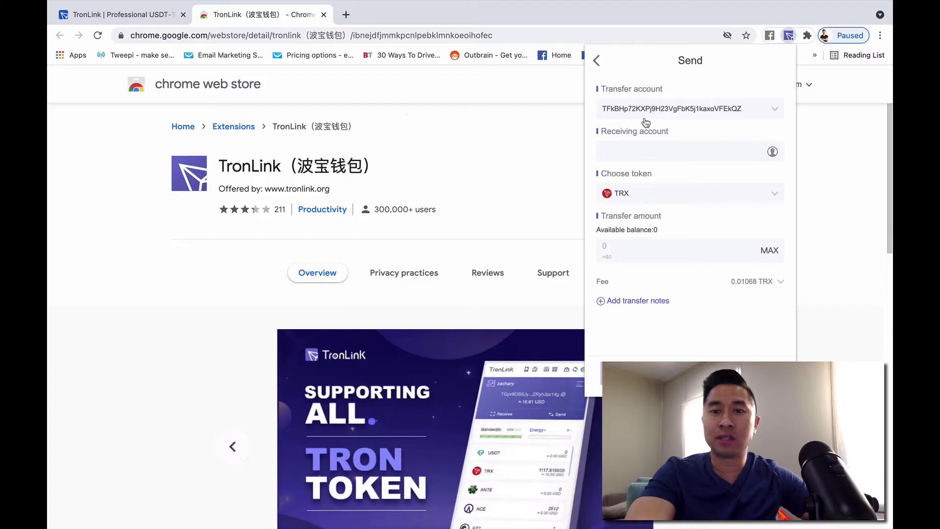
left_click(635, 153)
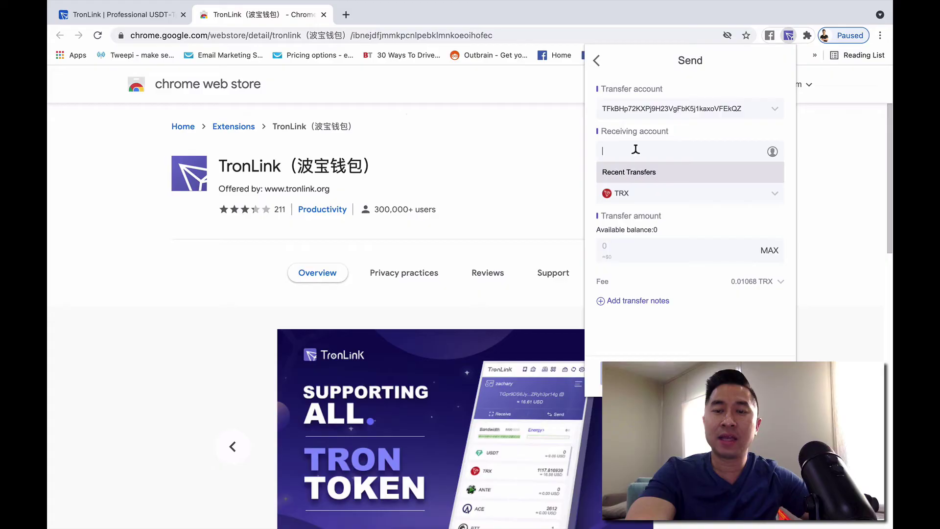
left_click(689, 148)
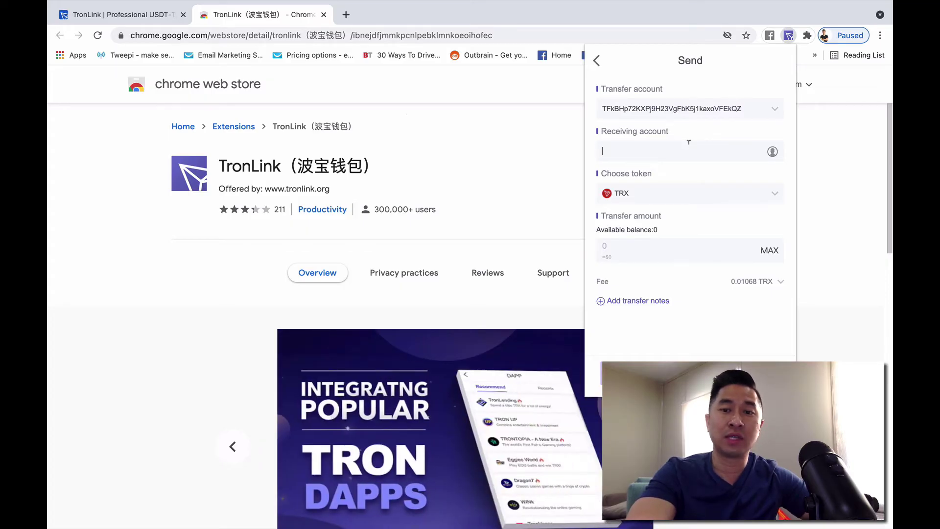
left_click(668, 201)
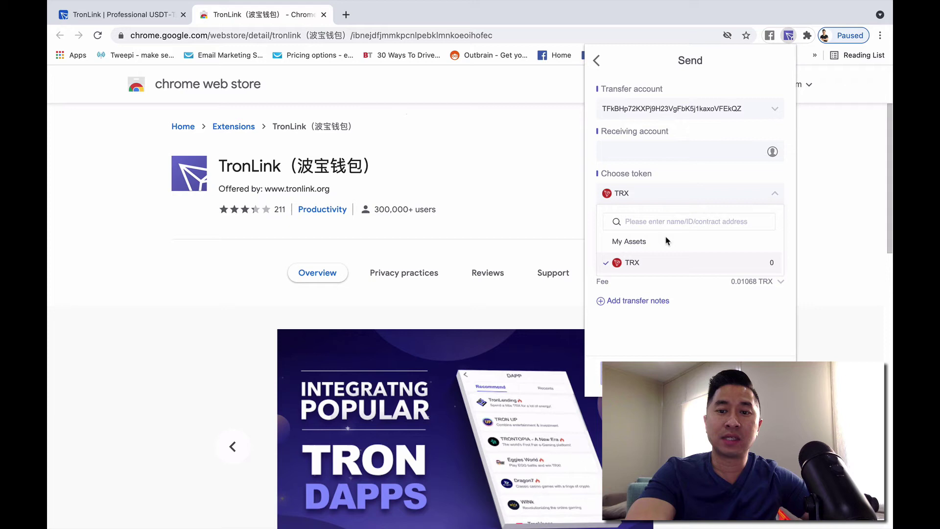
left_click(685, 195)
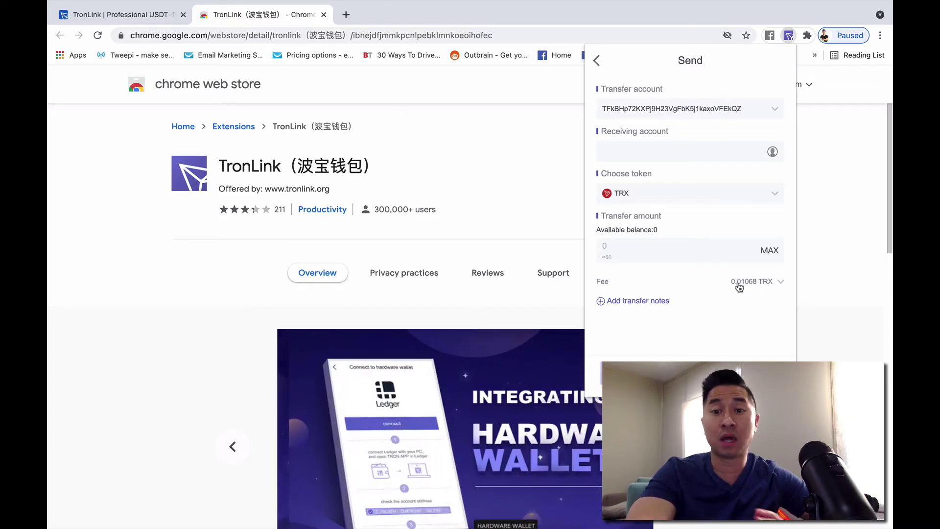
left_click(637, 301)
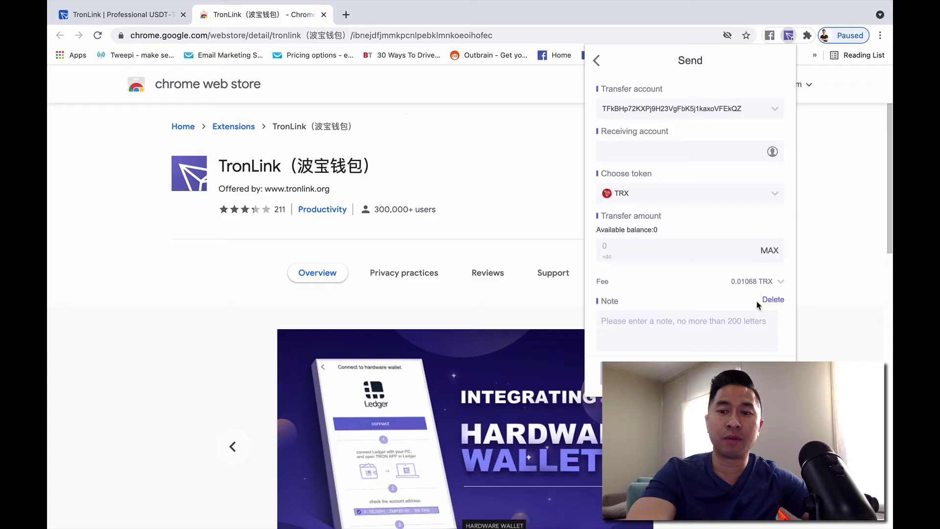
left_click(774, 301)
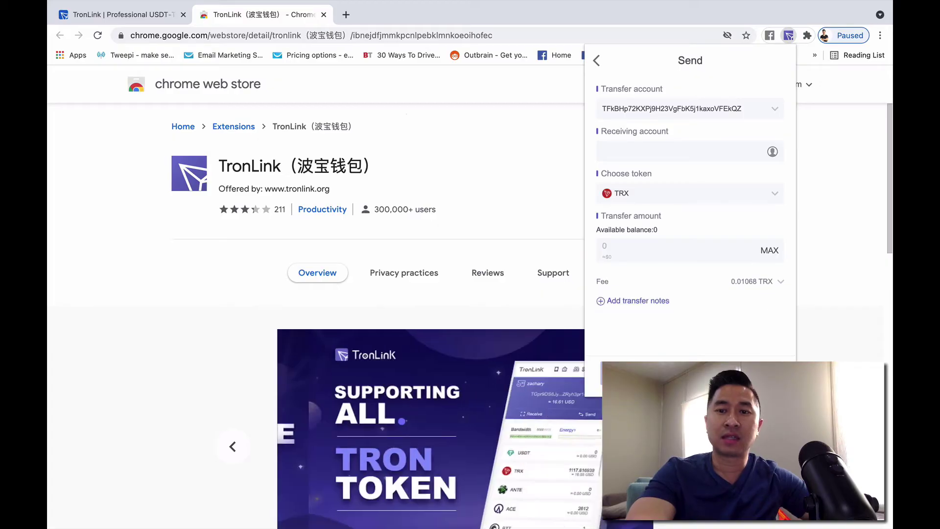
left_click(597, 60)
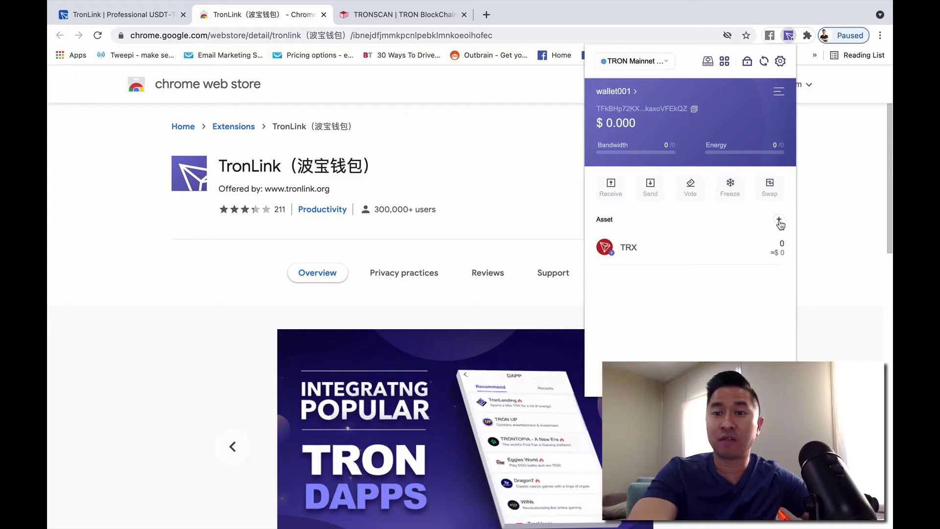
- Open asset management, toggle Displayed and My Assets, then browse the trending-token search list
left_click(780, 223)
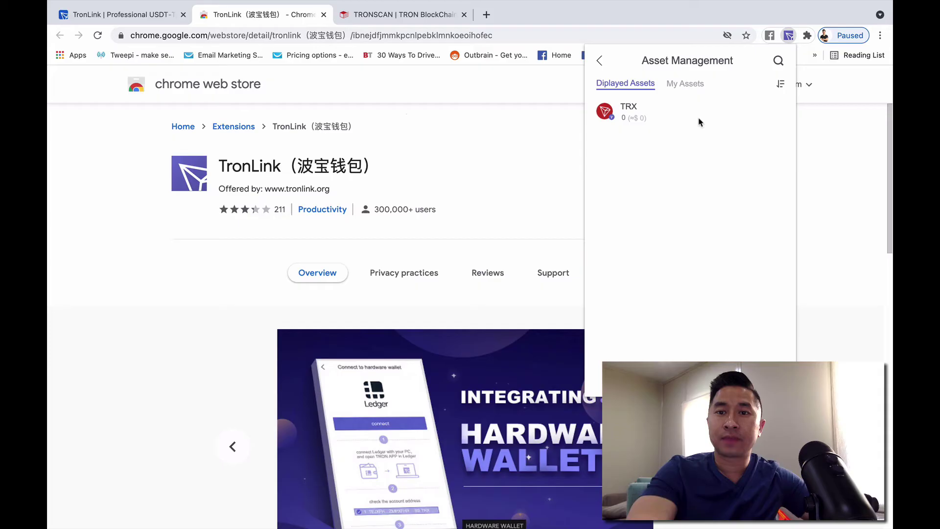
left_click(688, 90)
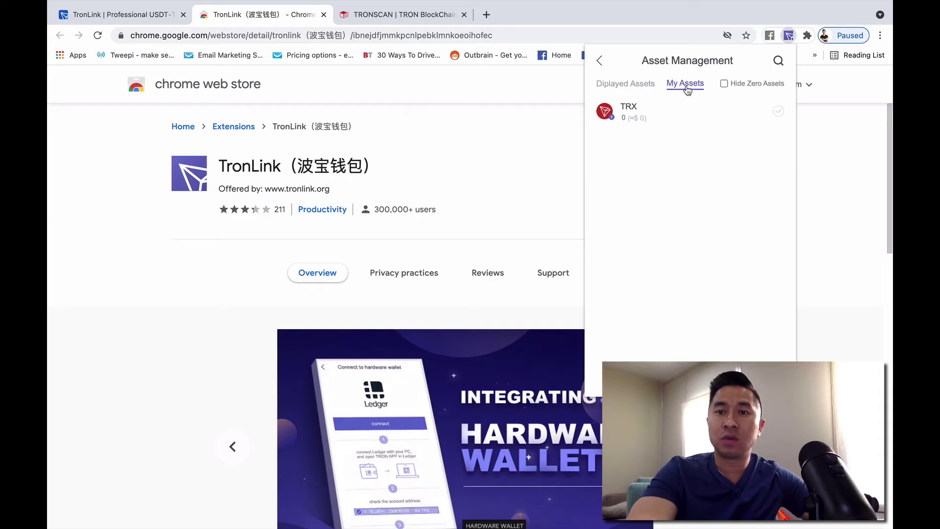
left_click(615, 86)
left_click(779, 61)
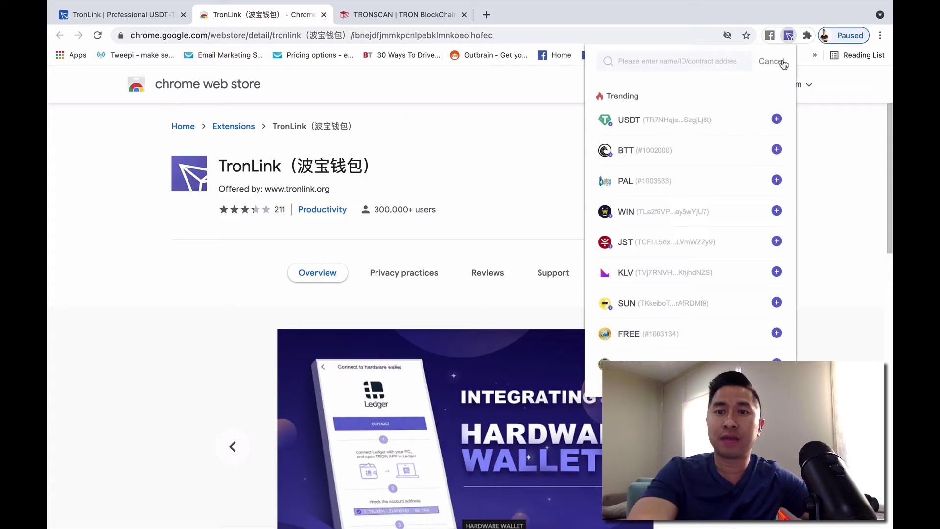
scroll(718, 217, "down", 1)
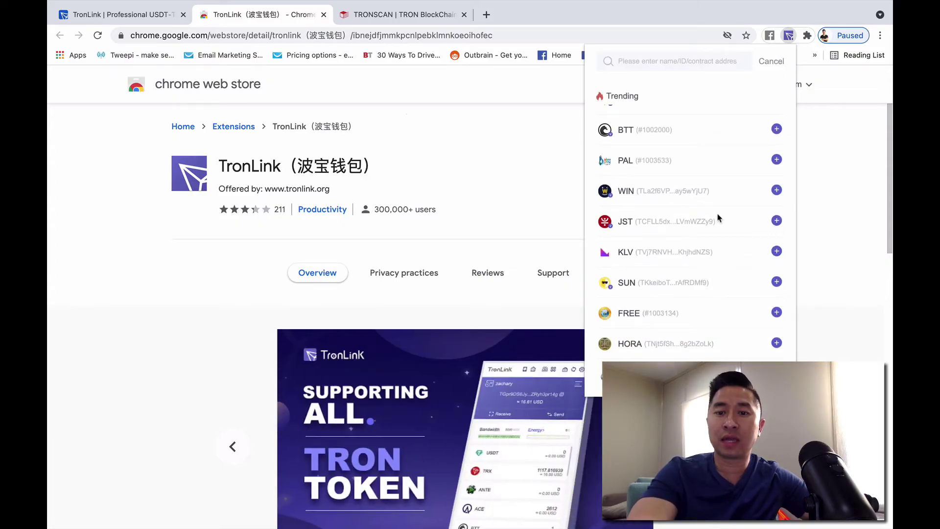
scroll(718, 217, "up", 1)
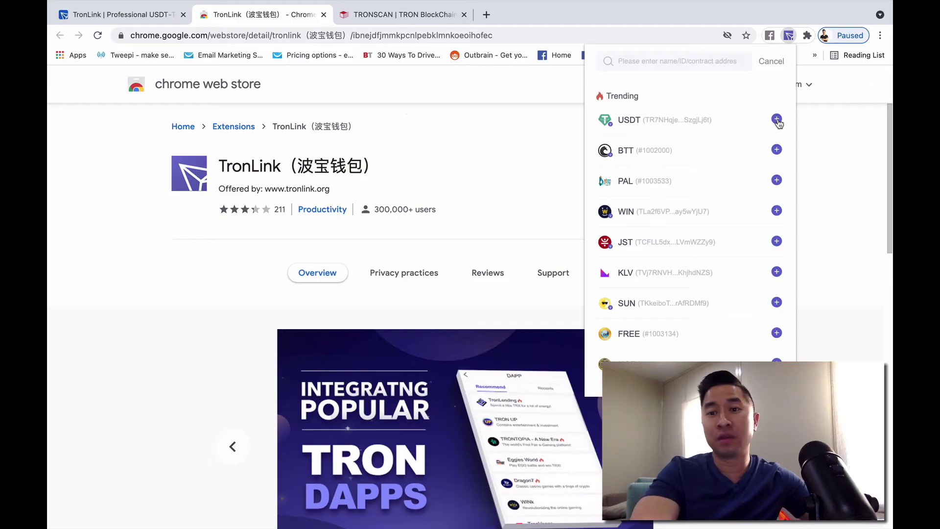
- Add USDT from the Trending list, then cancel the search and return to the wallet home
left_click(777, 120)
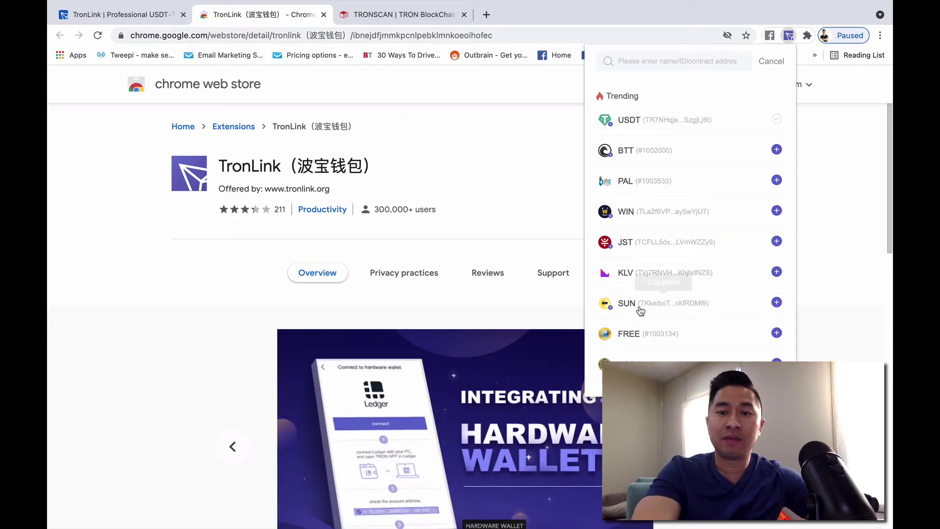
scroll(705, 350, "down", 1)
scroll(703, 356, "up", 1)
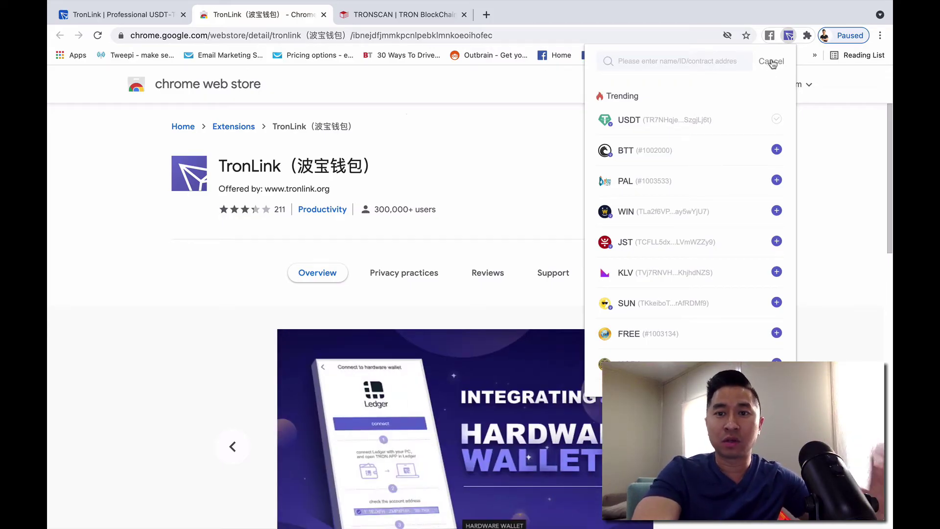
left_click(772, 64)
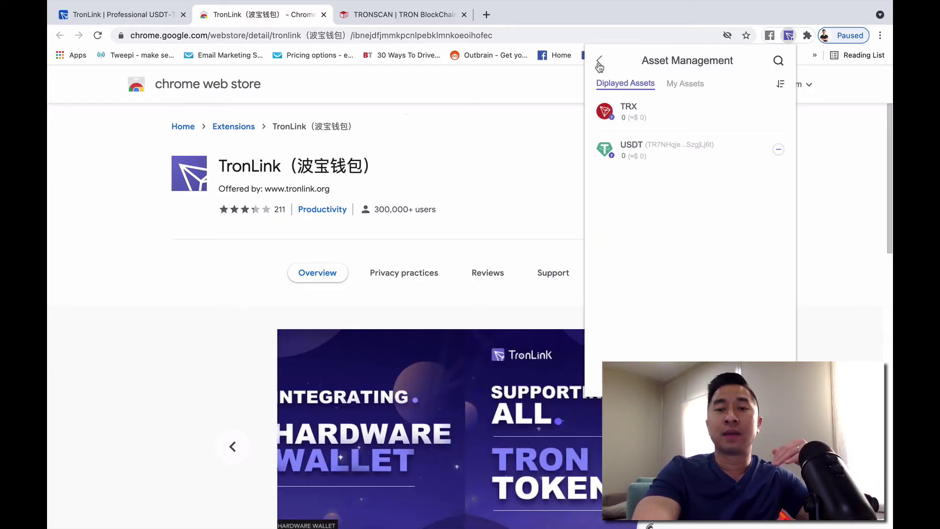
left_click(599, 63)
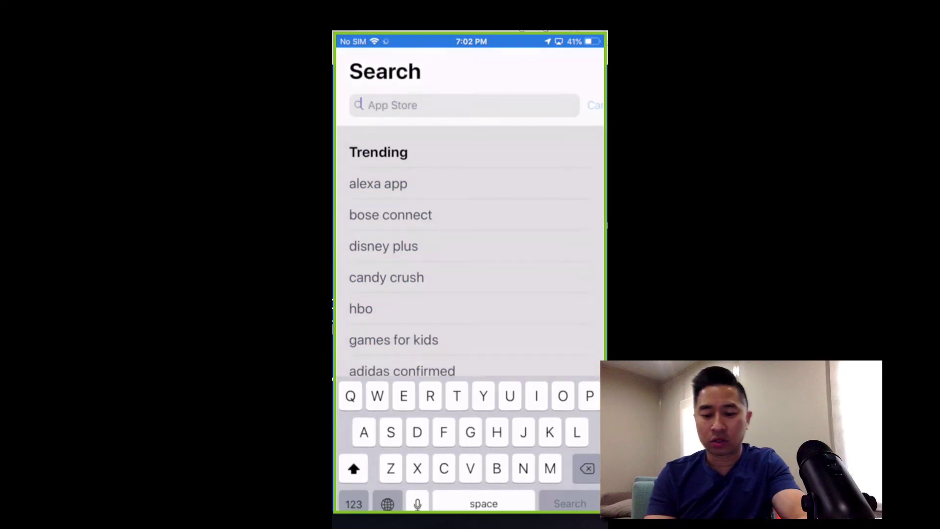
- Search the App Store for 'Tronlink' and launch the installed Tronlink: TRX & BTT Wallet app
type("Tronlink")
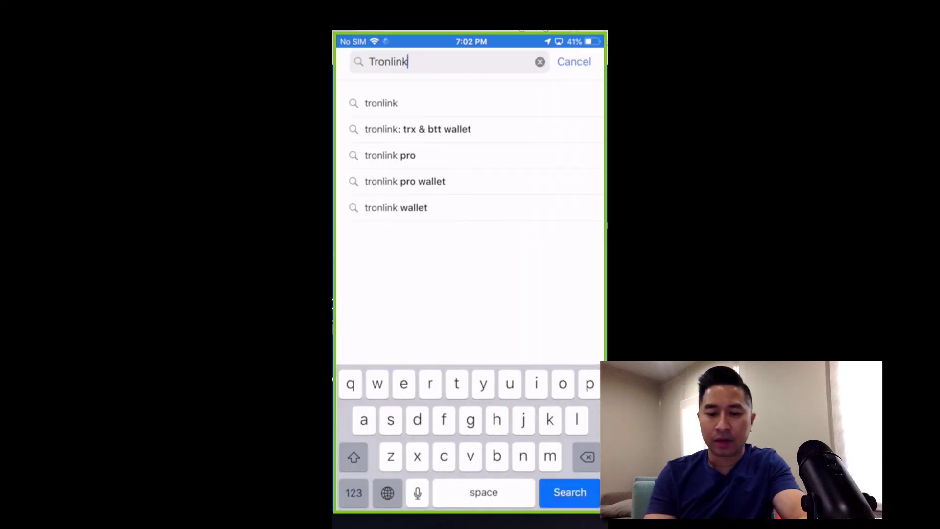
left_click(382, 101)
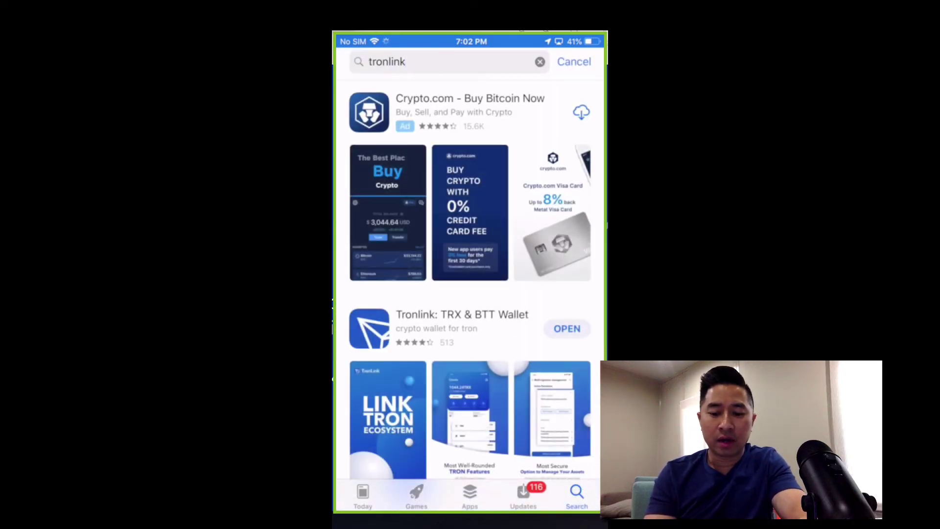
scroll(470, 291, "down", 5)
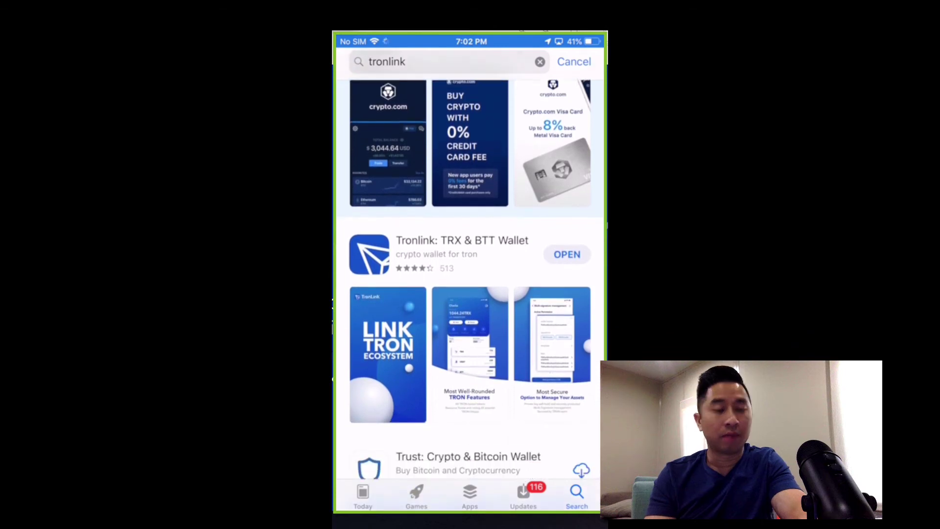
scroll(470, 291, "up", 3)
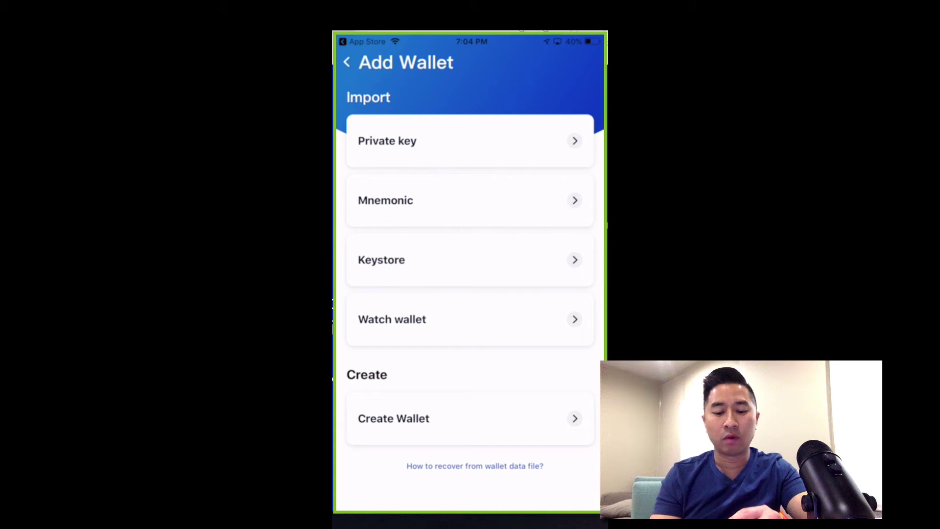
- Choose Mnemonic import as an HD wallet and enter the recovery phrase
left_click(470, 200)
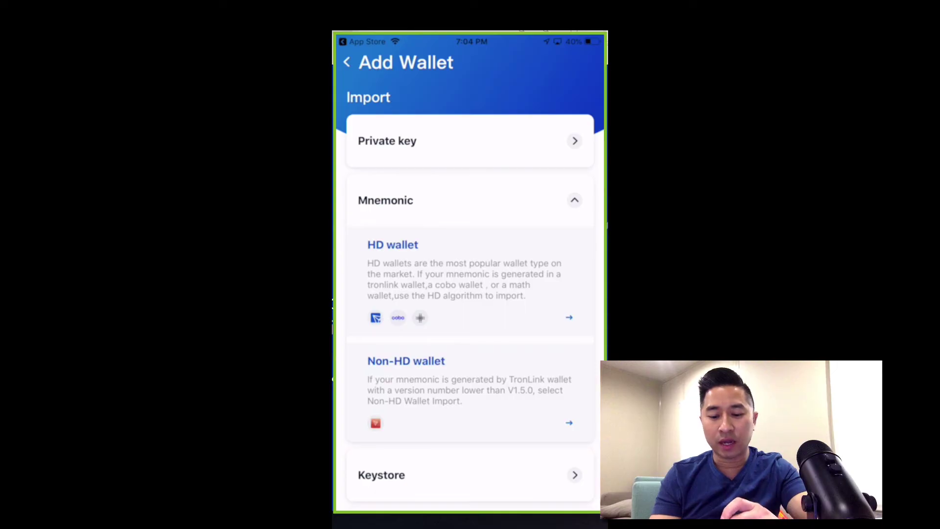
left_click(470, 275)
left_click(440, 196)
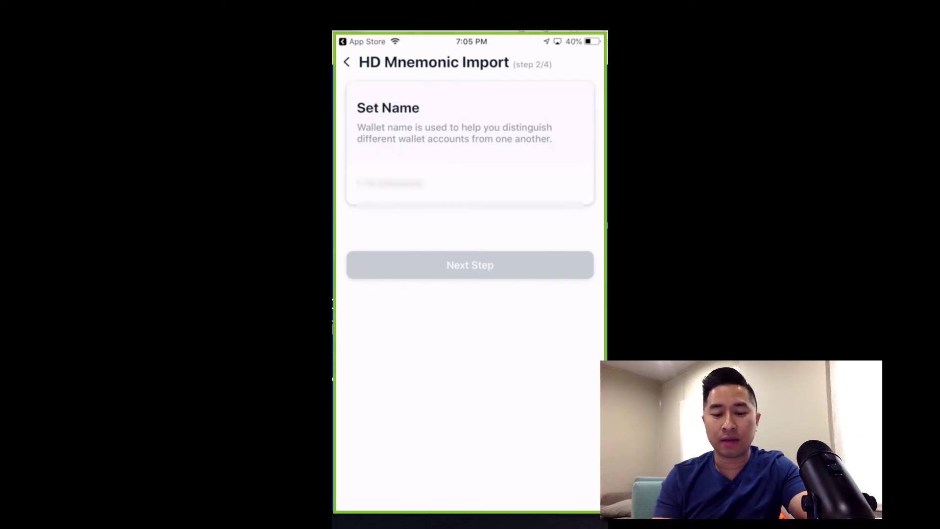
- Name the imported wallet 'Wallet01' and continue to the password step
left_click(392, 183)
type("W")
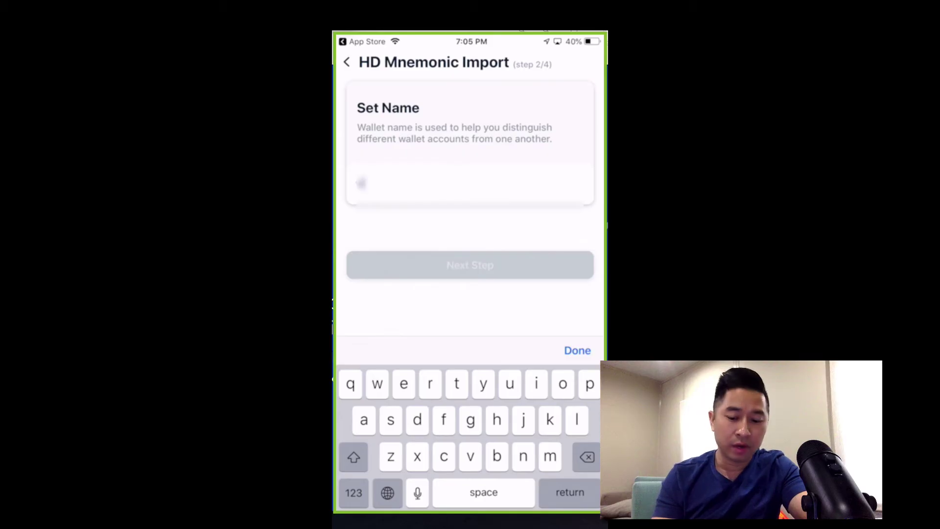
type("allet")
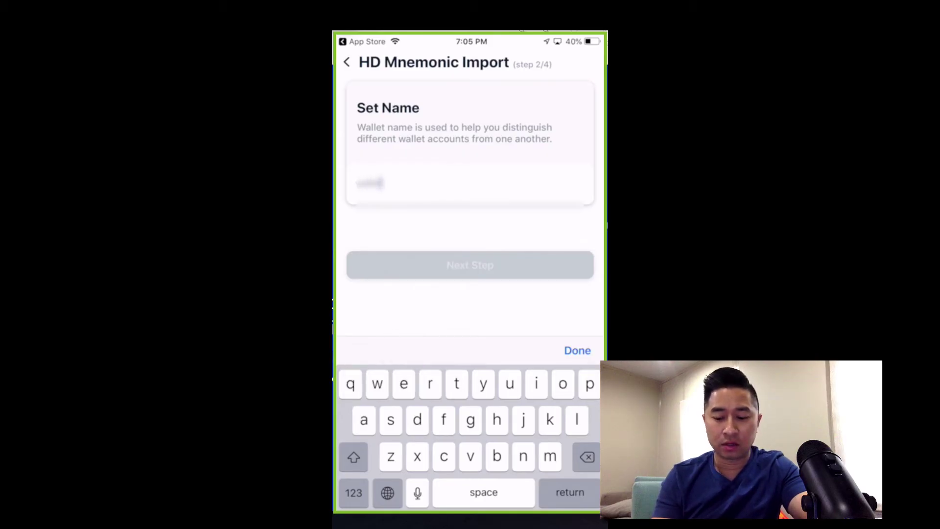
type("01")
left_click(577, 350)
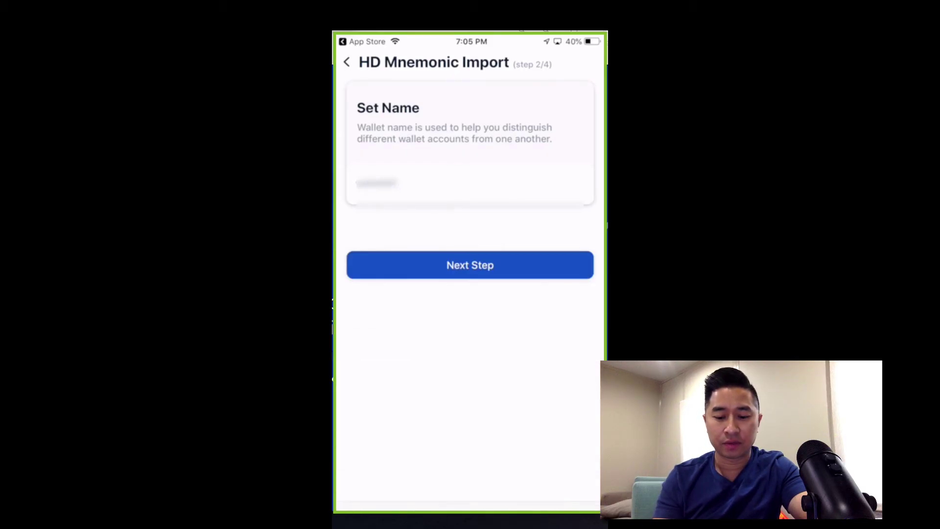
left_click(470, 265)
- Enter a new wallet password with an uppercase letter and digits that meets all requirements
left_click(377, 198)
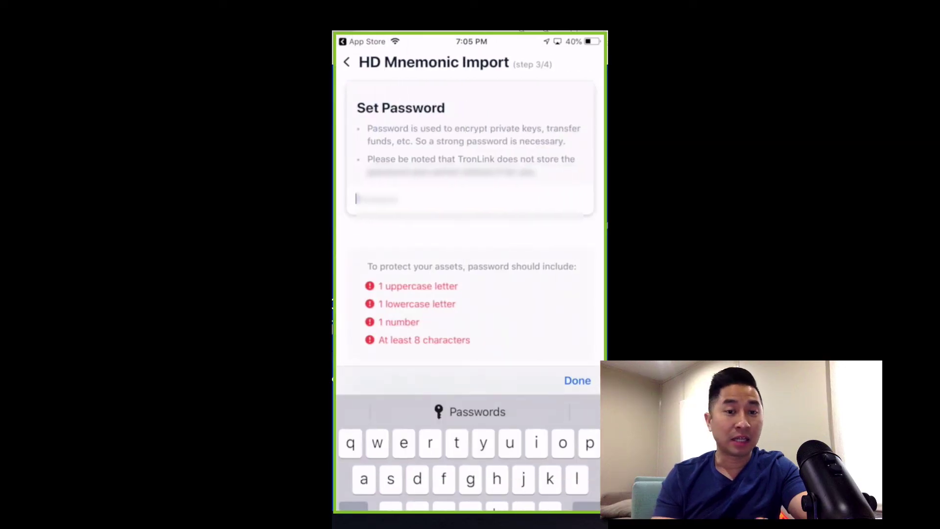
left_click(353, 456)
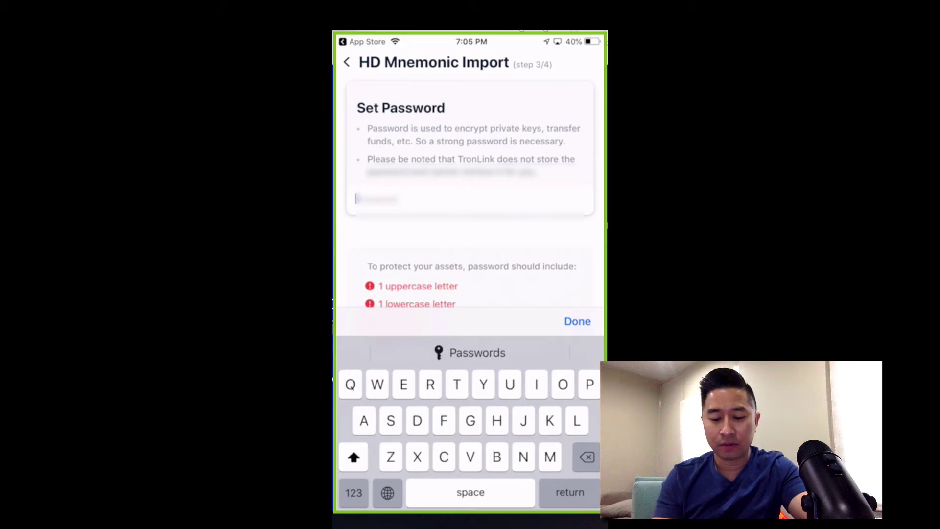
left_click(353, 492)
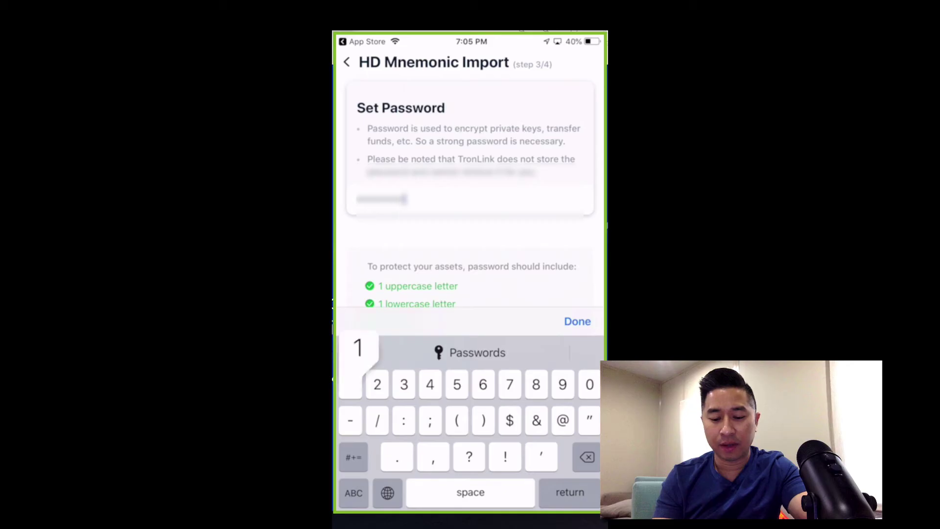
left_click(577, 321)
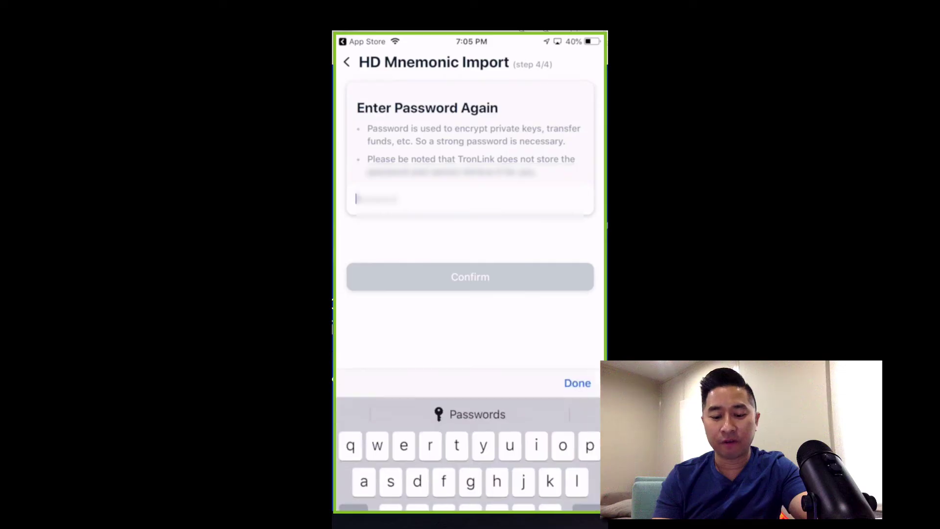
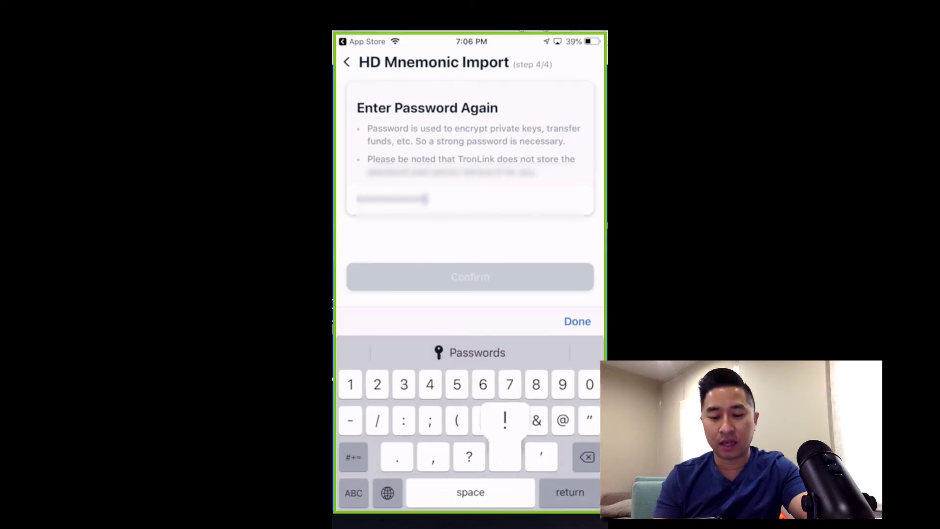
- Re-enter the wallet password and confirm it to import wallet001
left_click(577, 322)
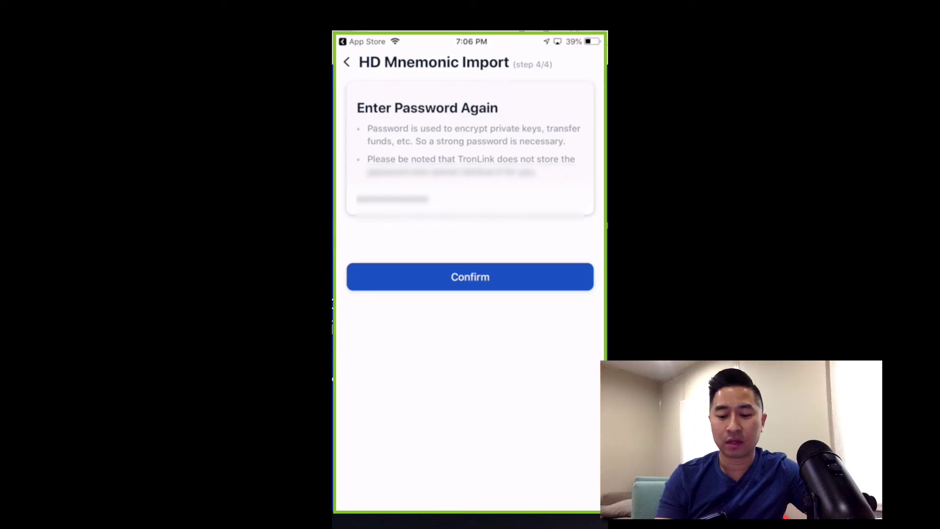
left_click(470, 277)
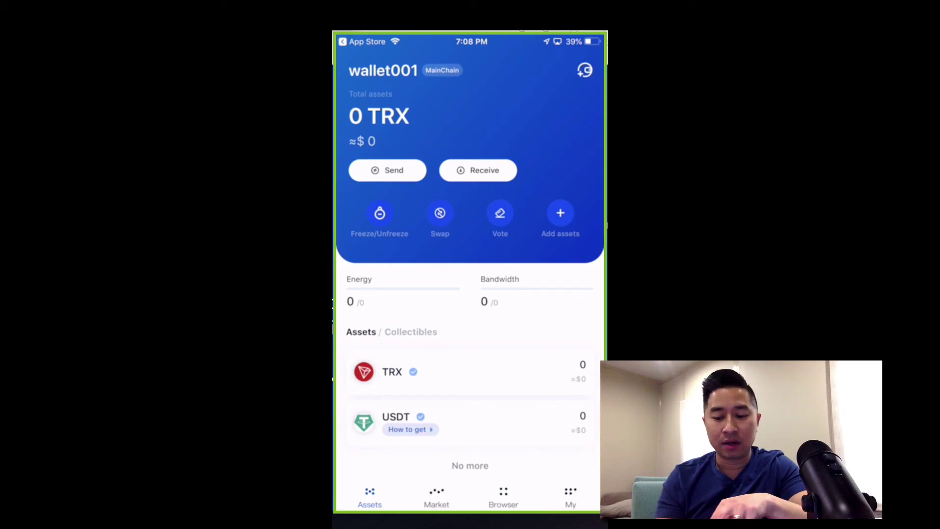
left_click(440, 213)
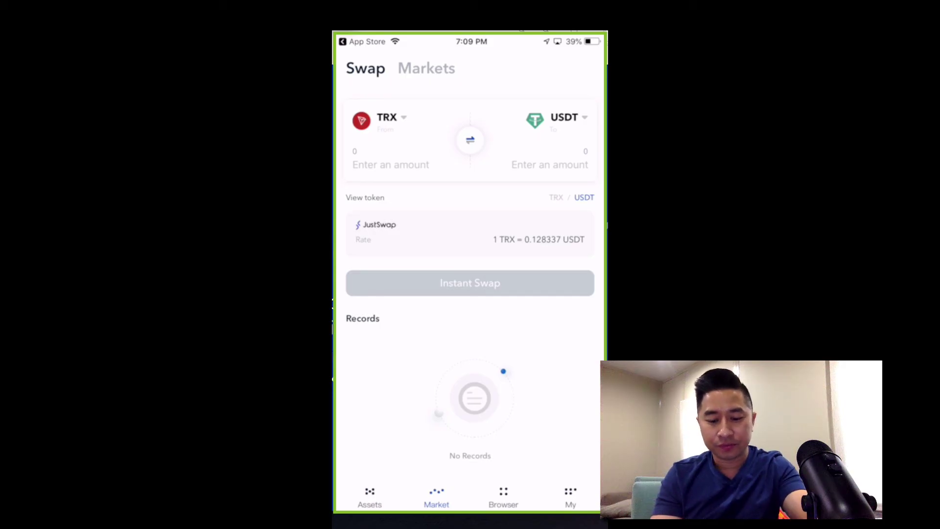
left_click(370, 497)
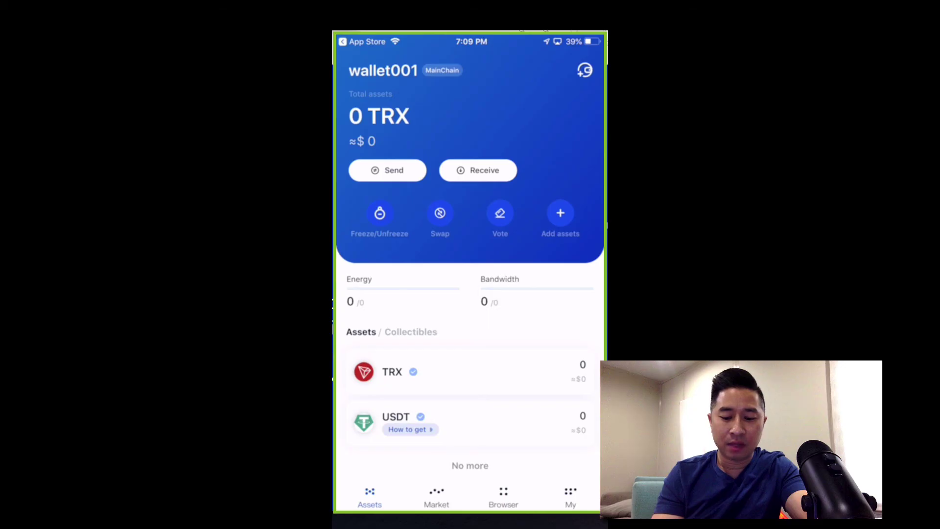
- Search the asset list and add the WIN token from Popular assets to the home page
scroll(470, 255, "down", 1)
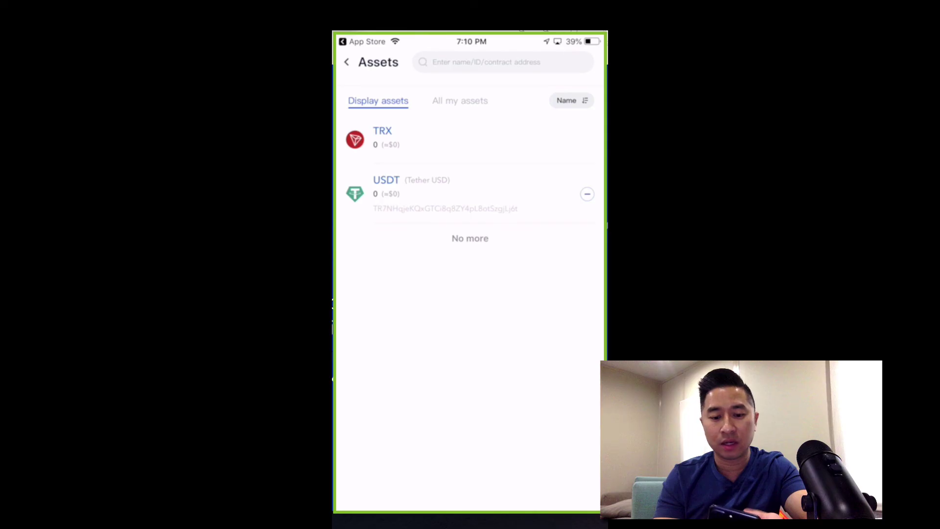
left_click(504, 62)
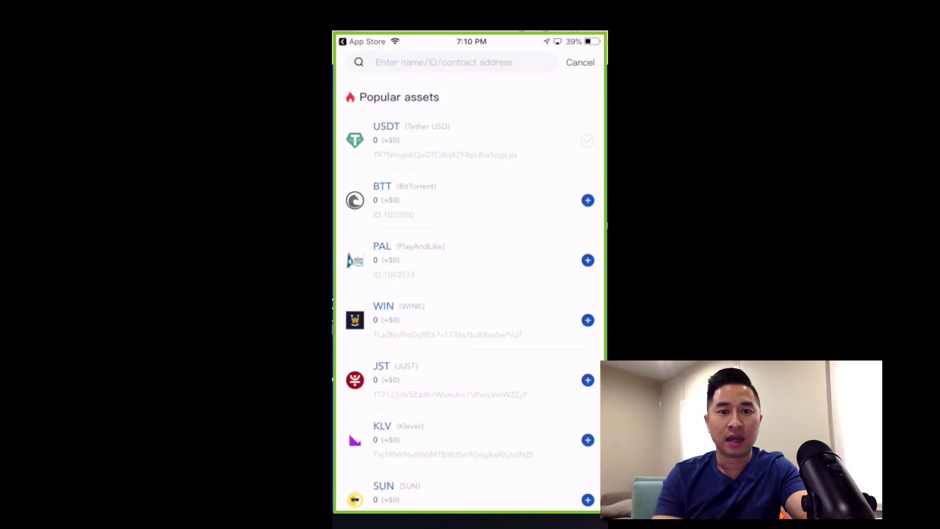
left_click(588, 320)
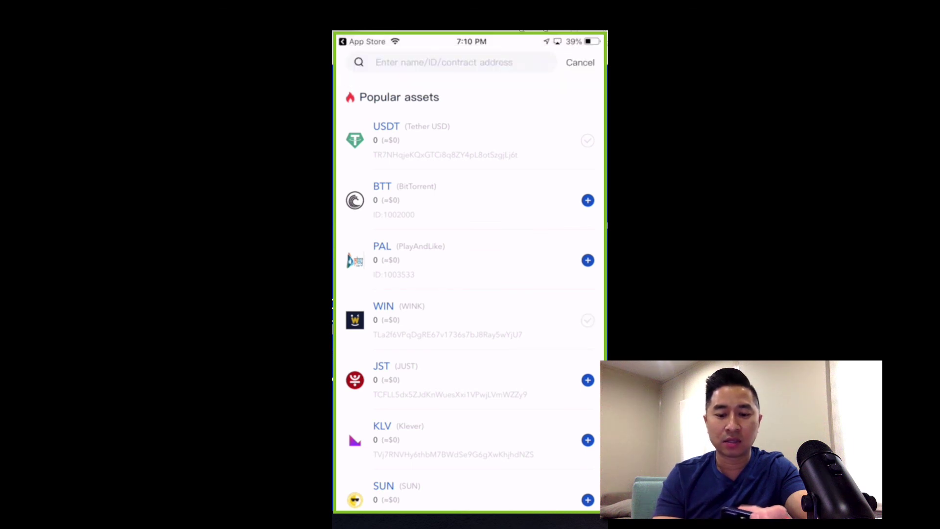
left_click(580, 62)
- Return to the wallet home and open the My settings page
left_click(346, 62)
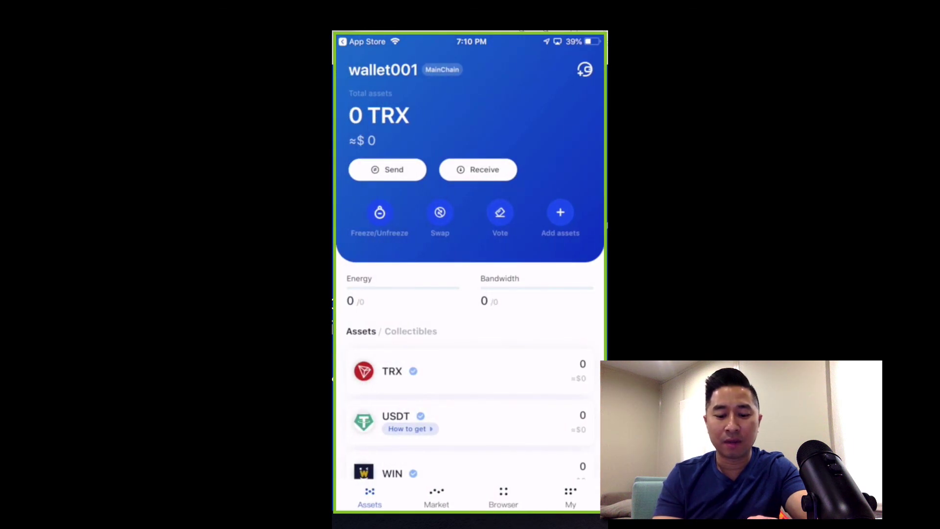
scroll(470, 294, "down", 2)
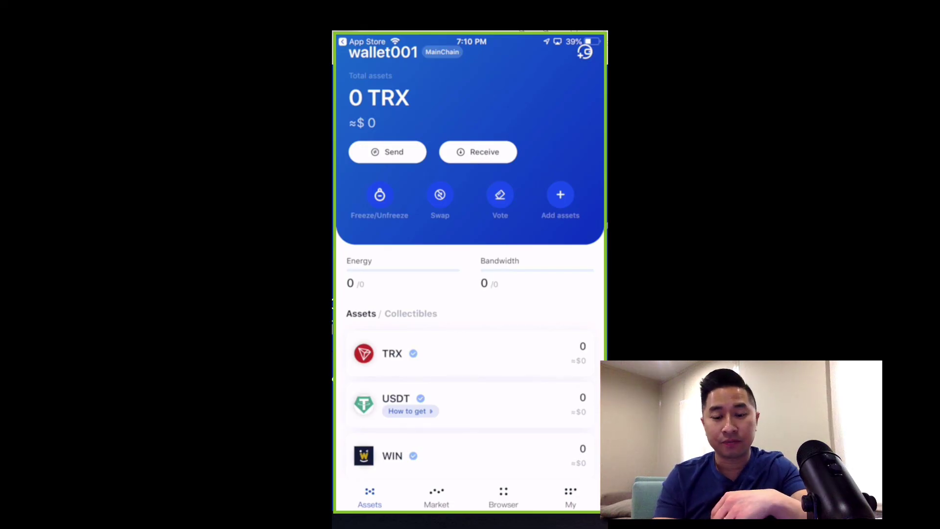
left_click(571, 497)
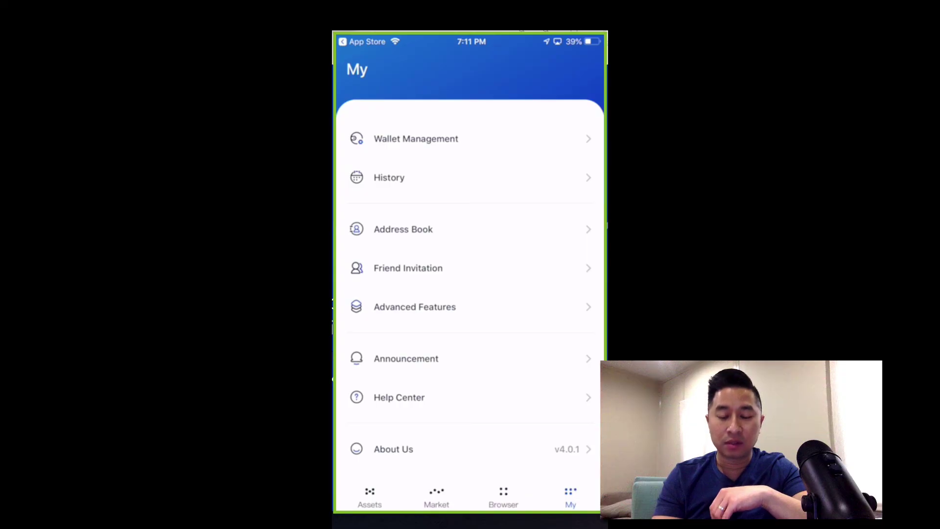
- View the built-in Browser page, then go back to the Assets overview
left_click(504, 496)
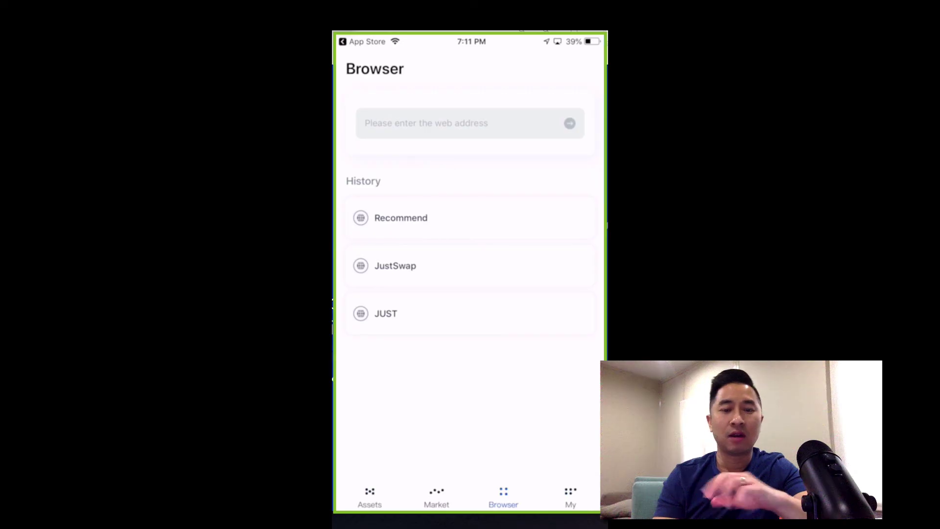
left_click(369, 497)
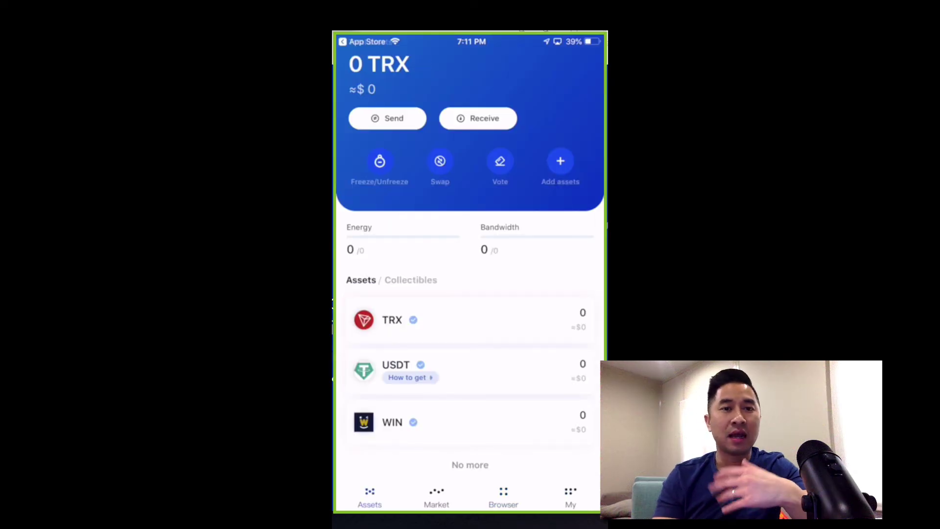